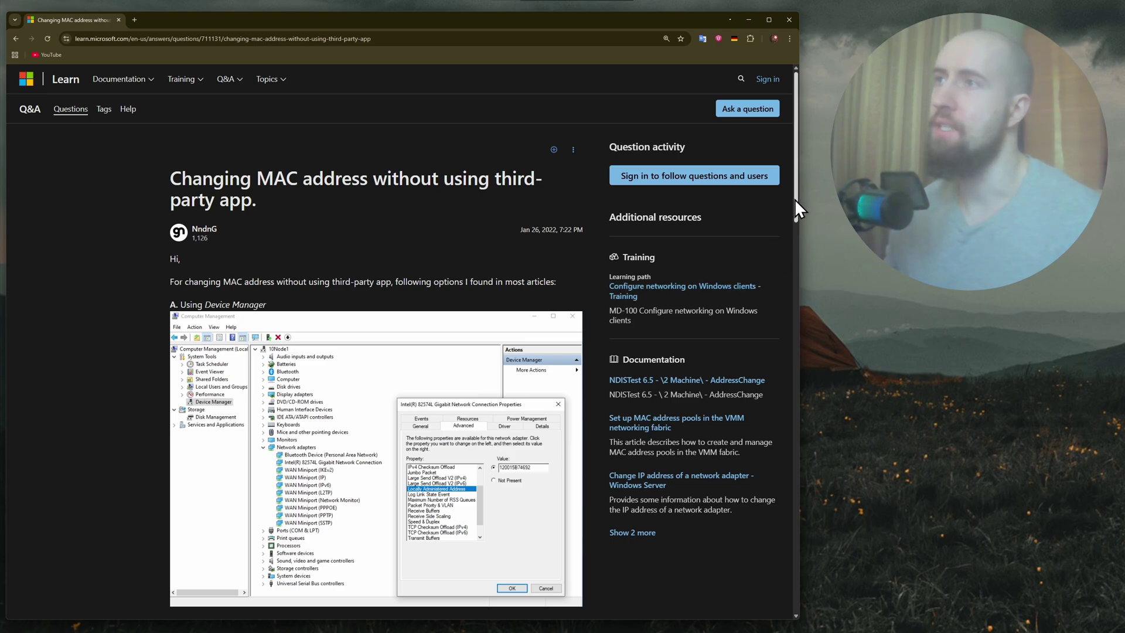
- Select the 'Changing MAC address' title, then run ncpa.cpl to open Network Connections, moved right
left_click_drag(170, 178, 368, 170)
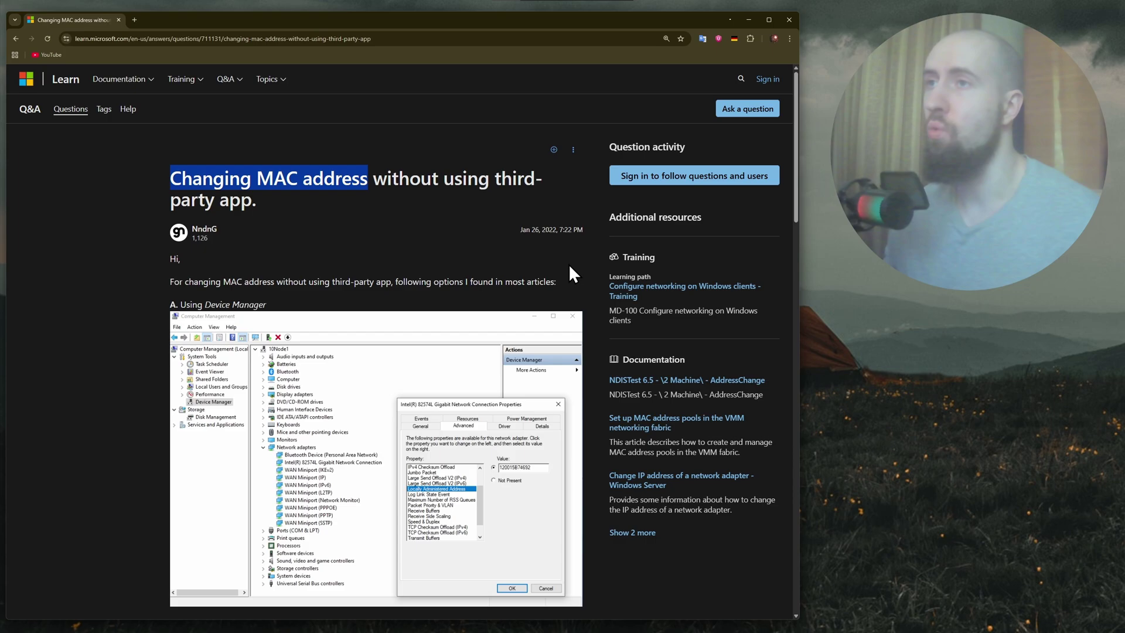
scroll(571, 272, "down", 2)
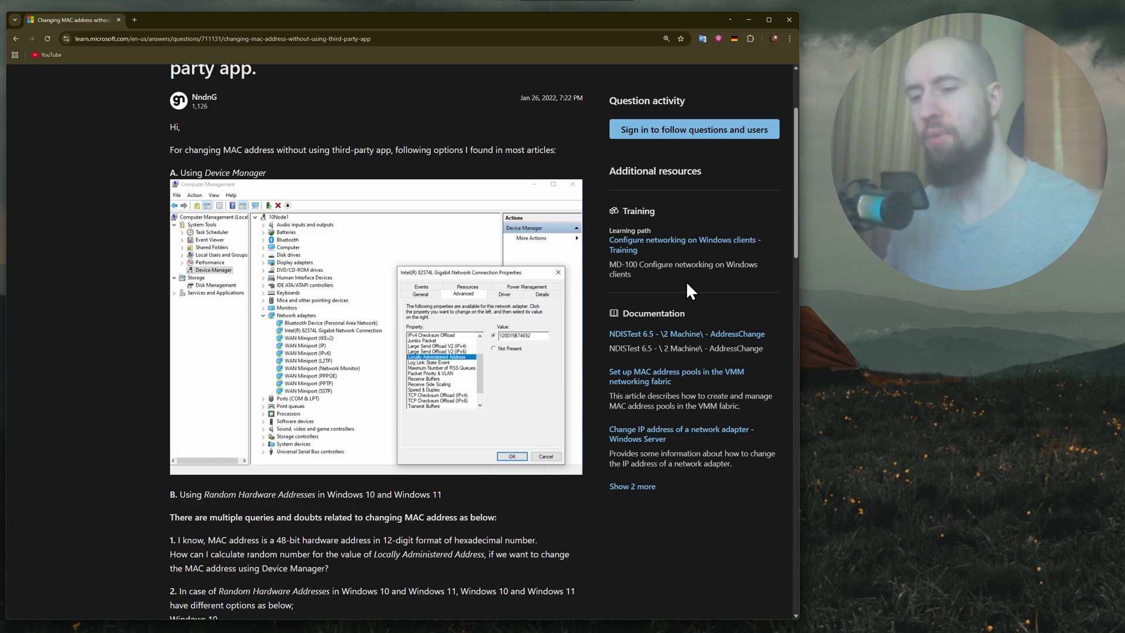
key("super+r")
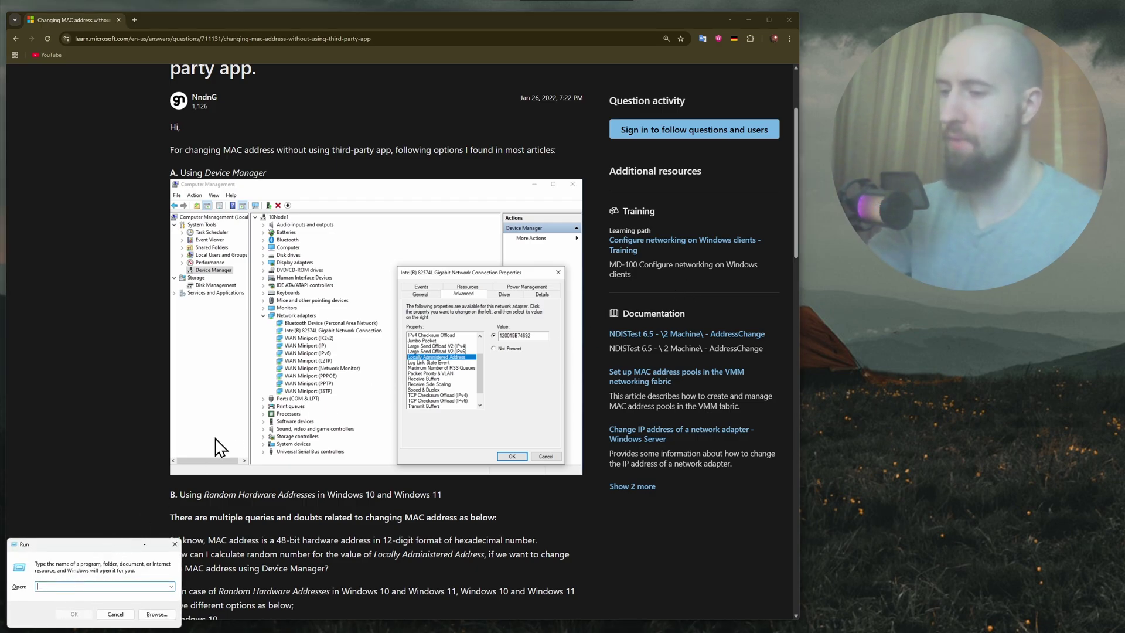
type("ncpa.cpl")
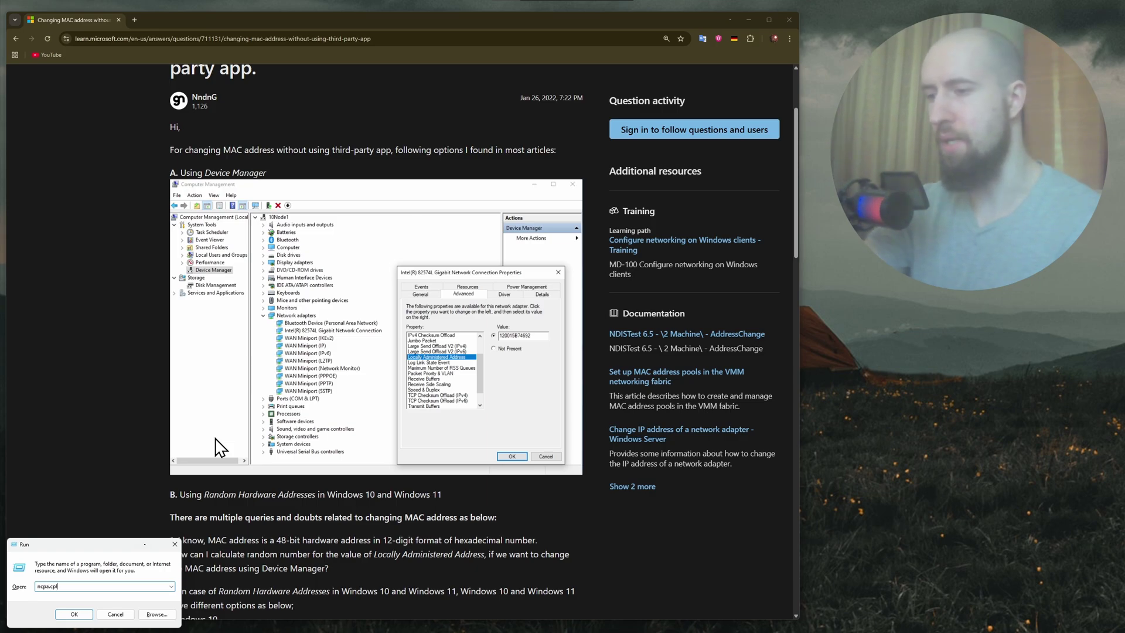
key("Return")
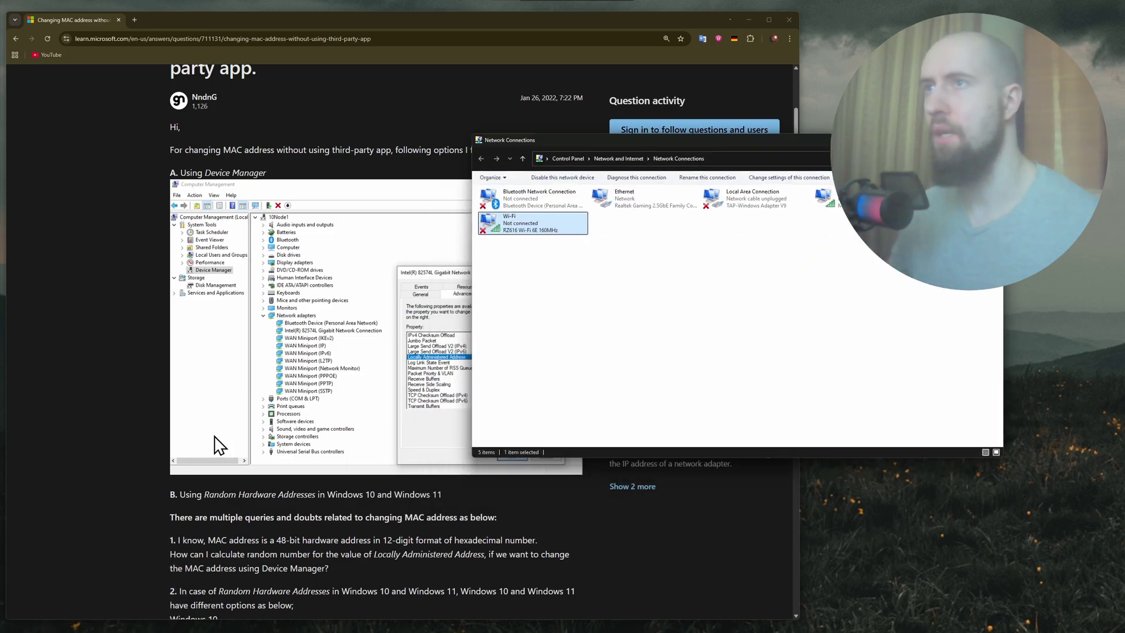
left_click_drag(687, 149, 809, 171)
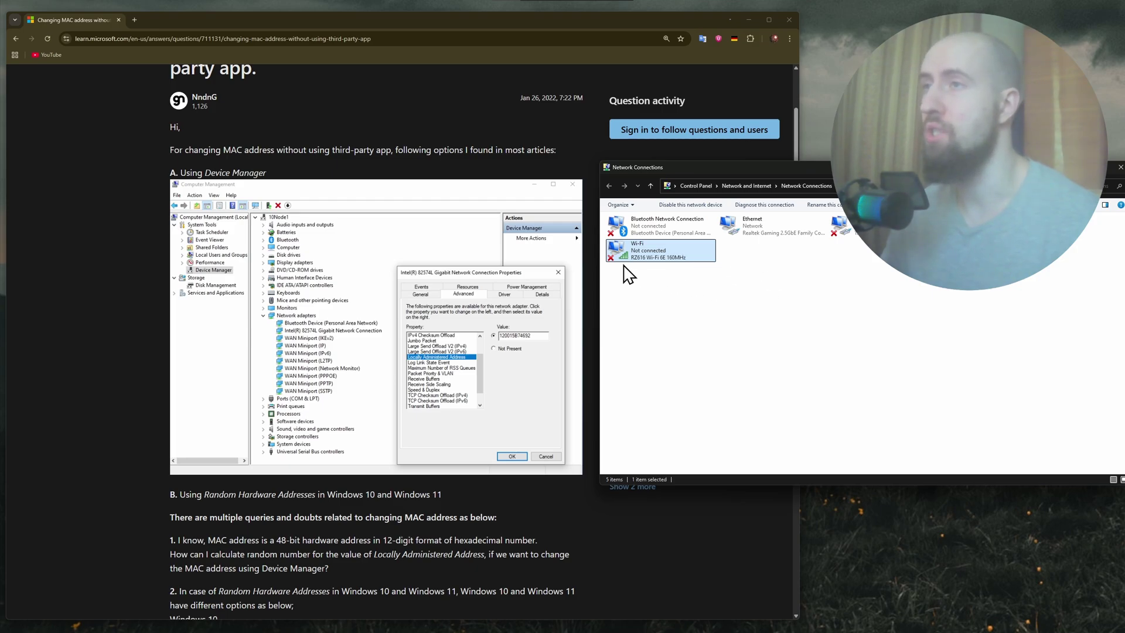
right_click(671, 253)
left_click(709, 345)
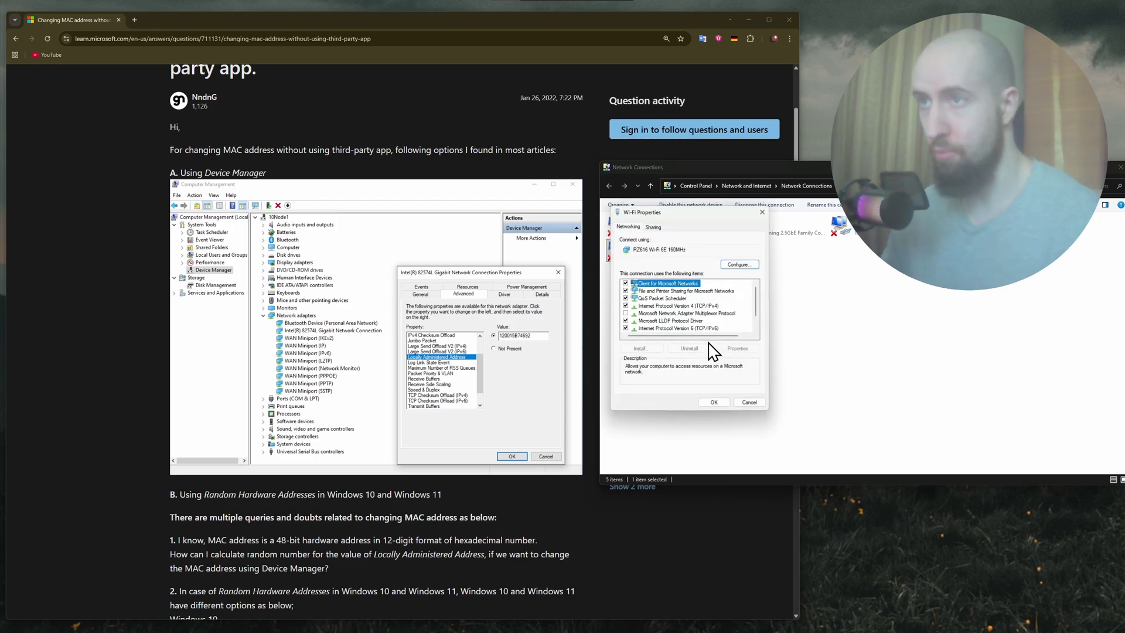
left_click_drag(690, 217, 799, 191)
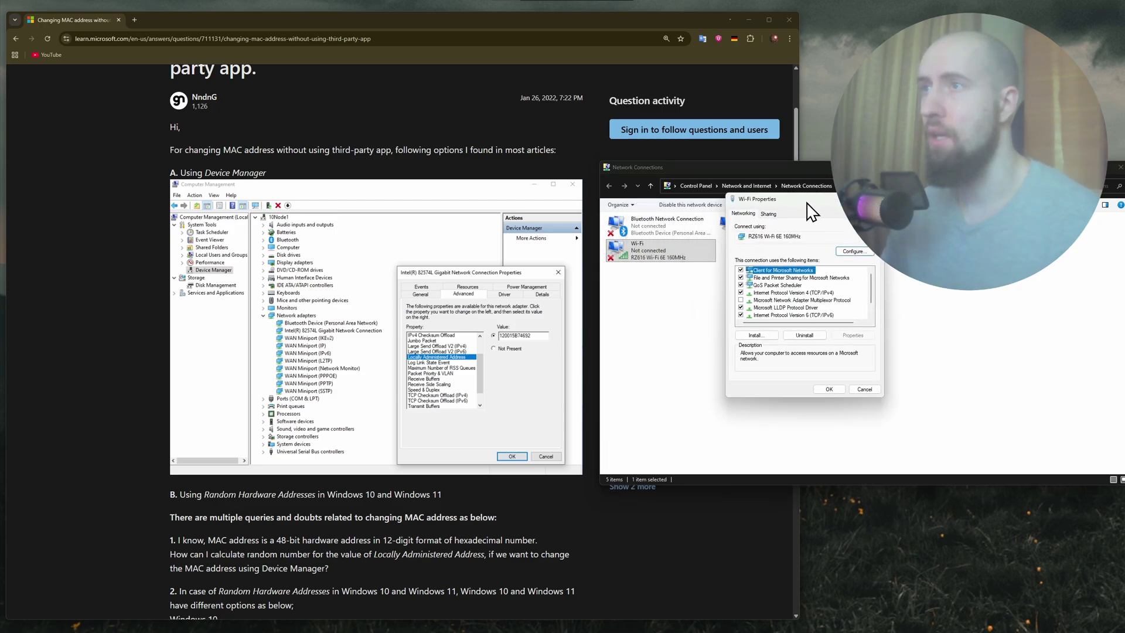
left_click(853, 251)
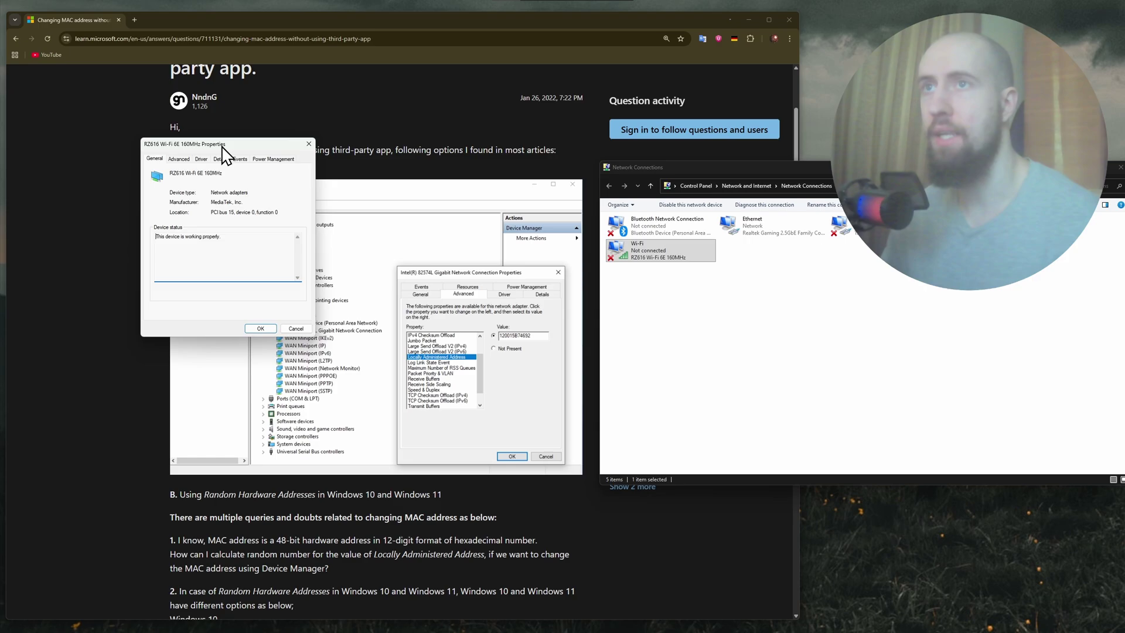
left_click_drag(224, 150, 683, 184)
left_click(638, 193)
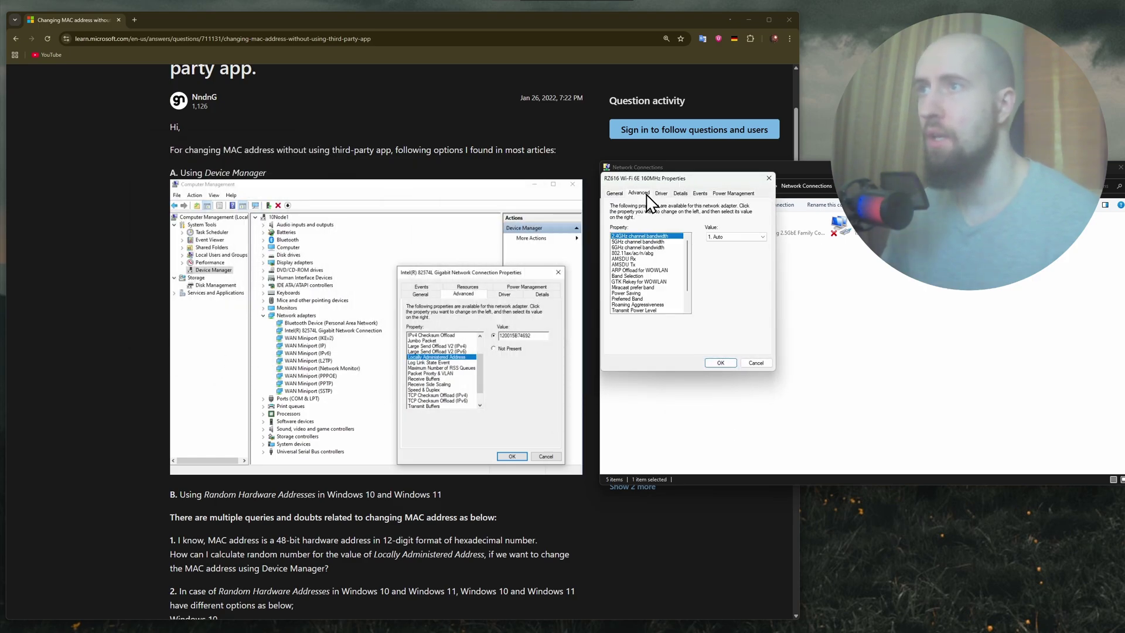
scroll(476, 287, "down", 1)
scroll(478, 288, "up", 1)
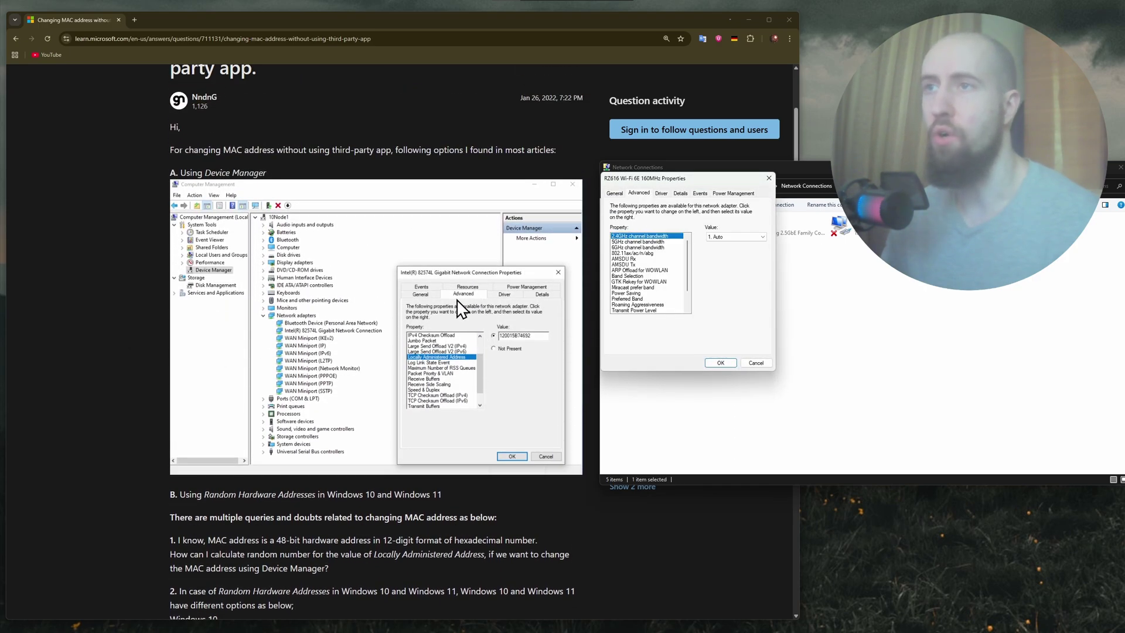
scroll(433, 303, "down", 3)
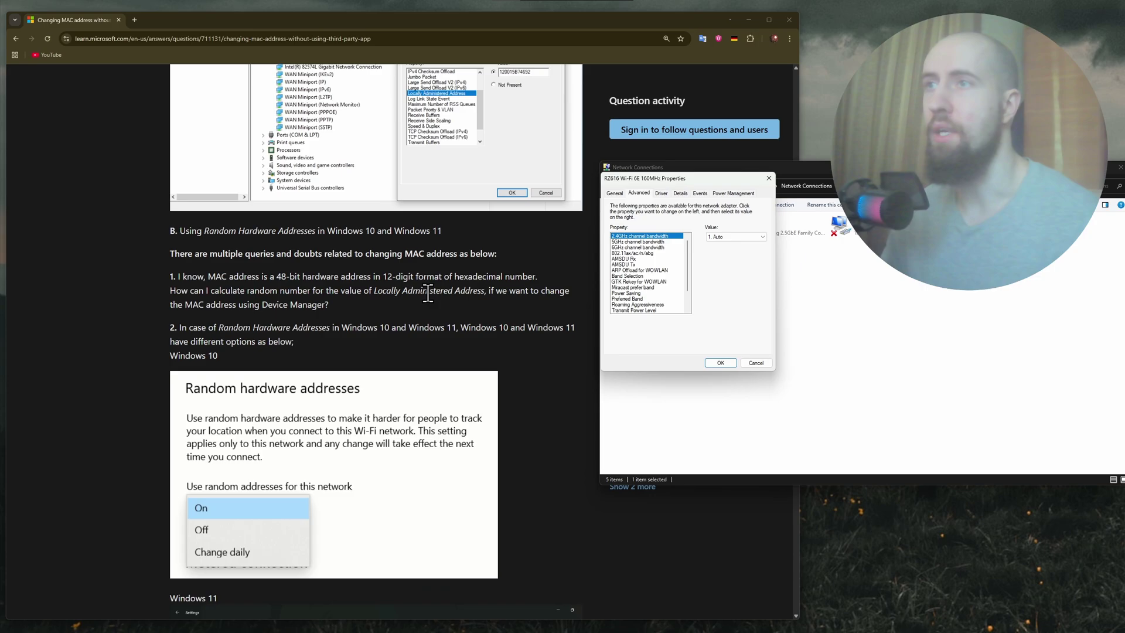
scroll(430, 294, "up", 3)
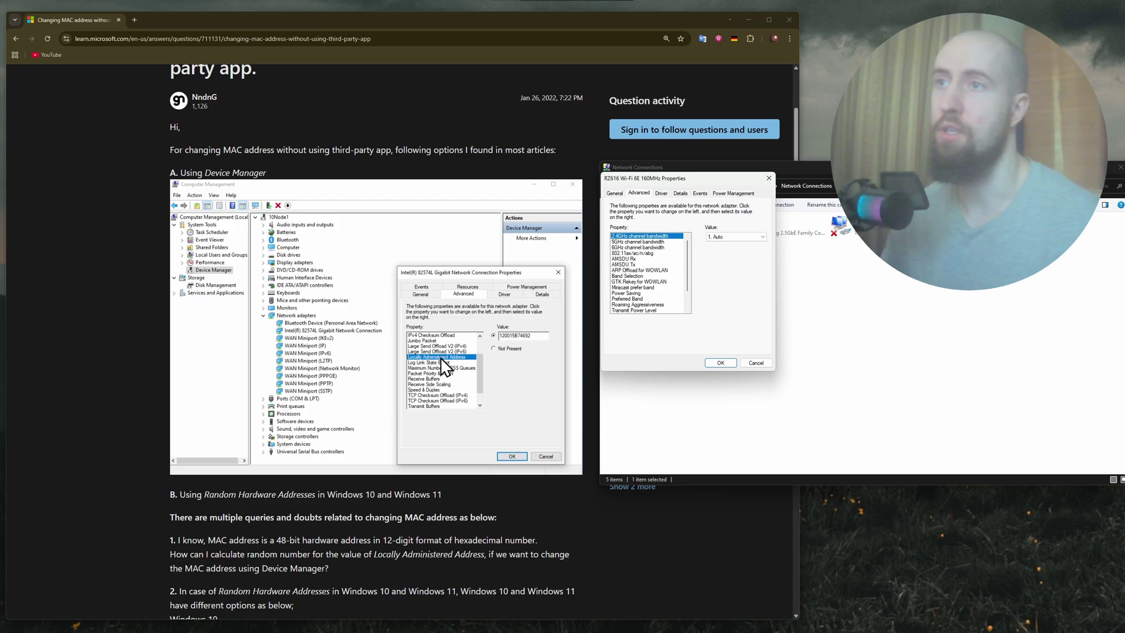
left_click_drag(684, 179, 735, 225)
scroll(709, 325, "down", 2)
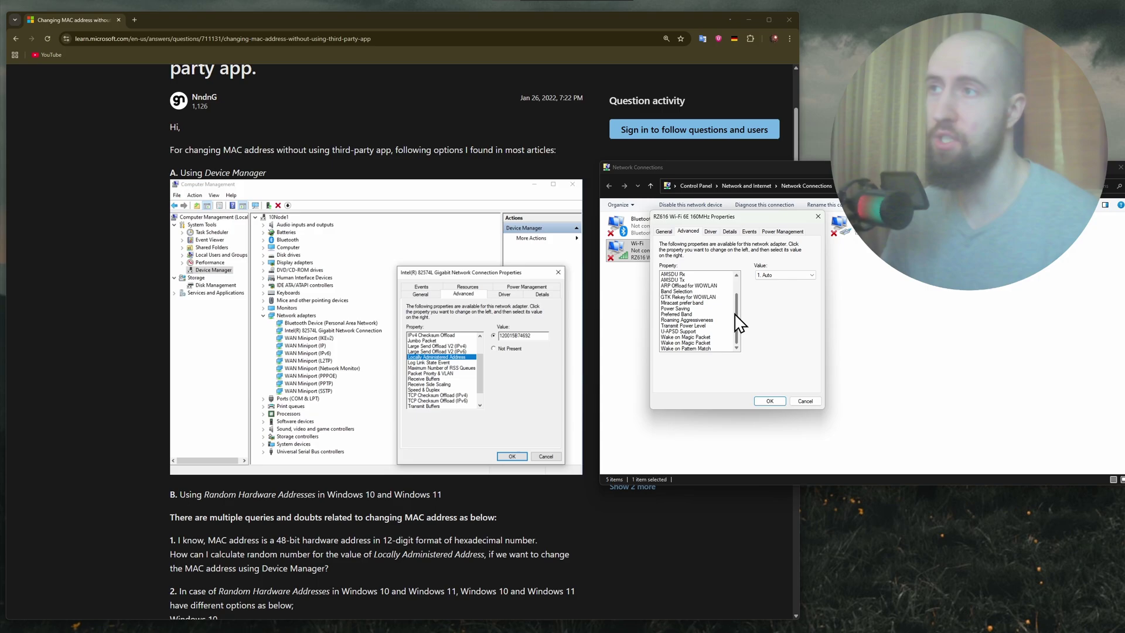
scroll(733, 304, "up", 2)
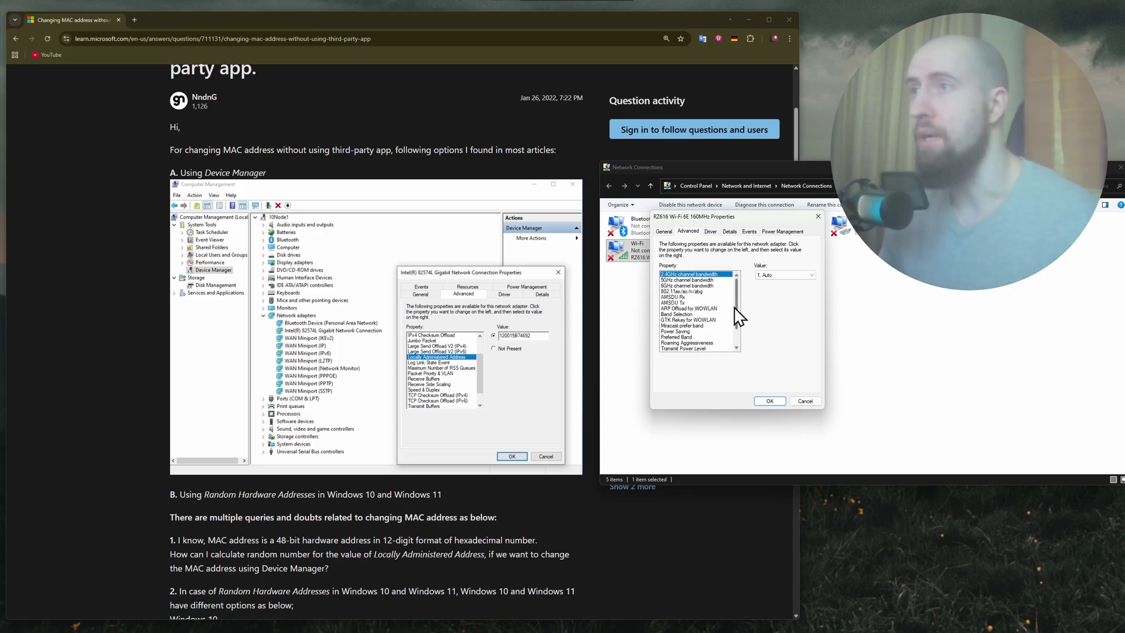
scroll(733, 310, "down", 2)
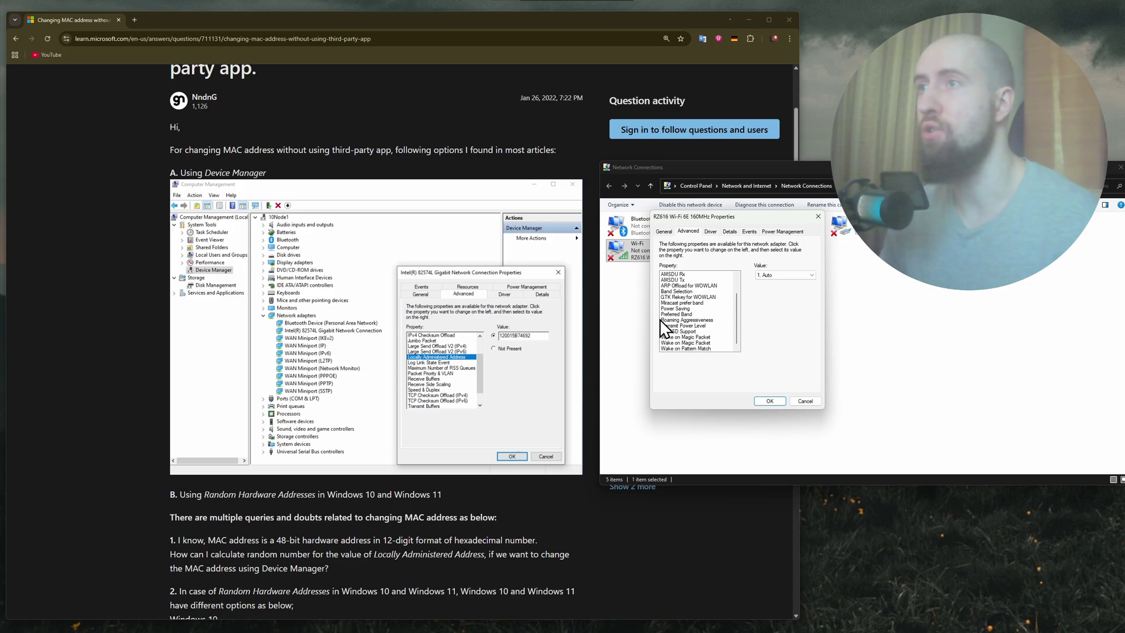
left_click(694, 297)
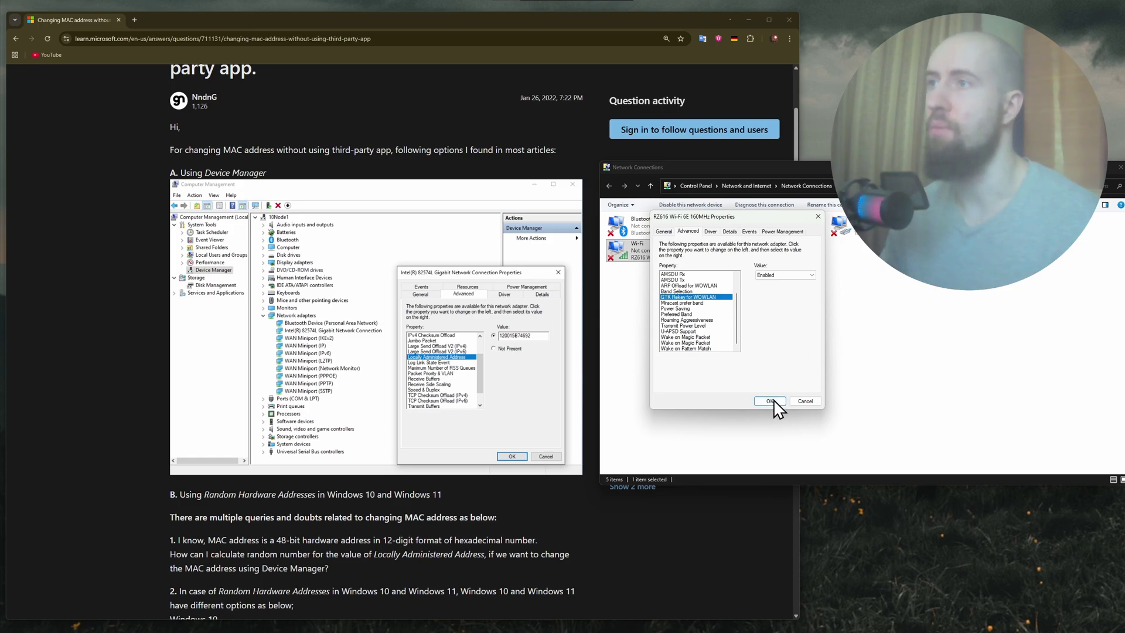
- Close the adapter properties without saving and search Google for 'ethernet cable' in a new tab
left_click(818, 216)
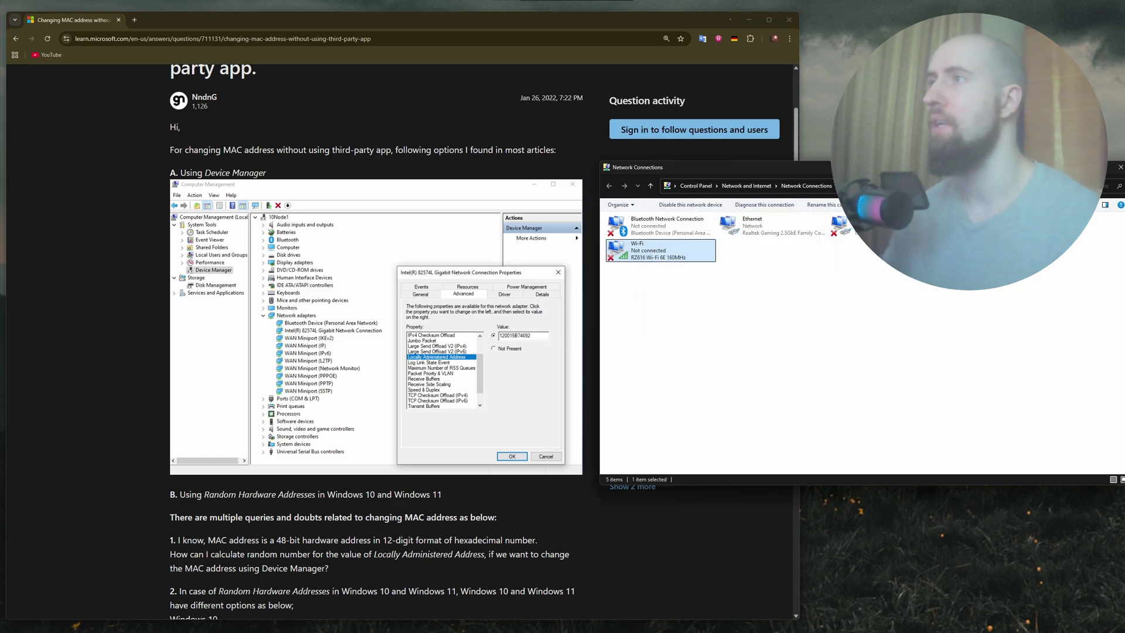
key("alt+F4")
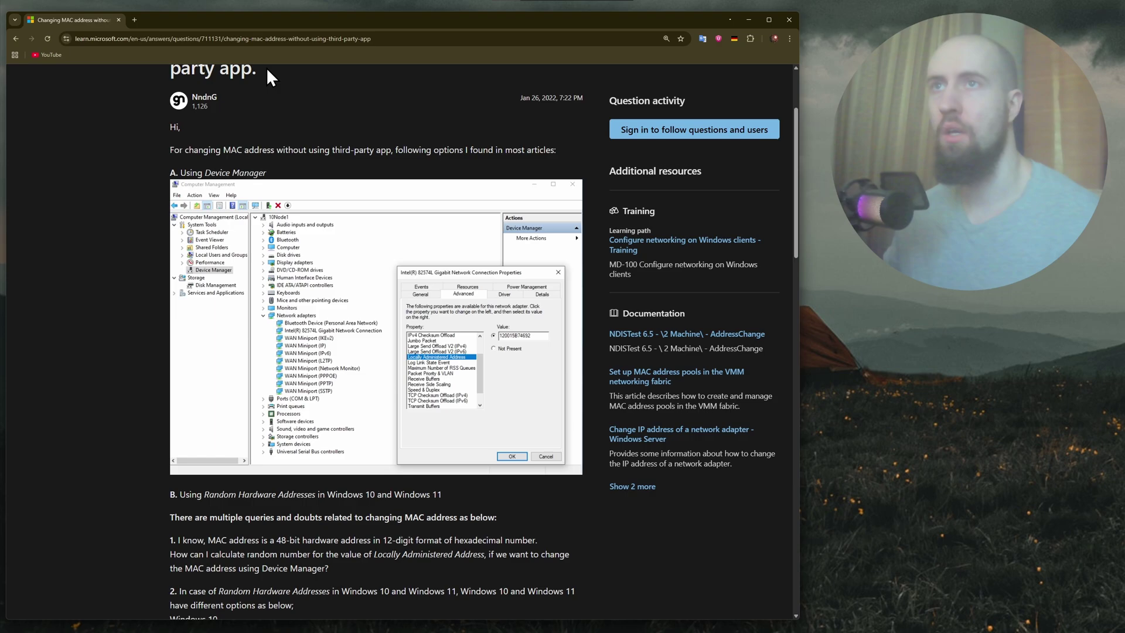
left_click(134, 20)
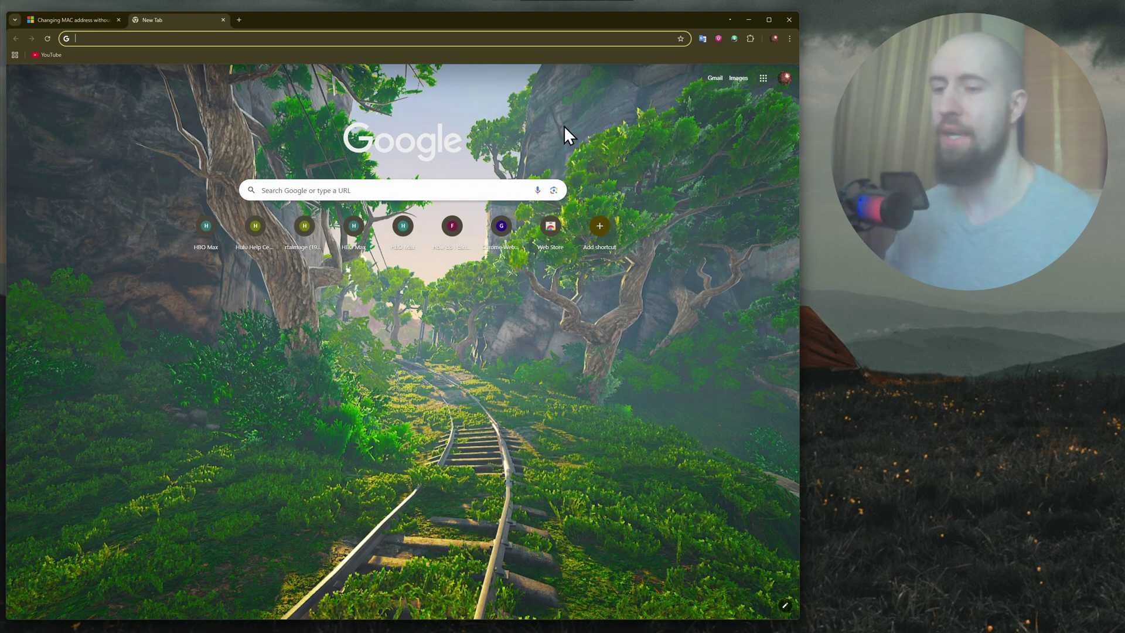
type("ethernet")
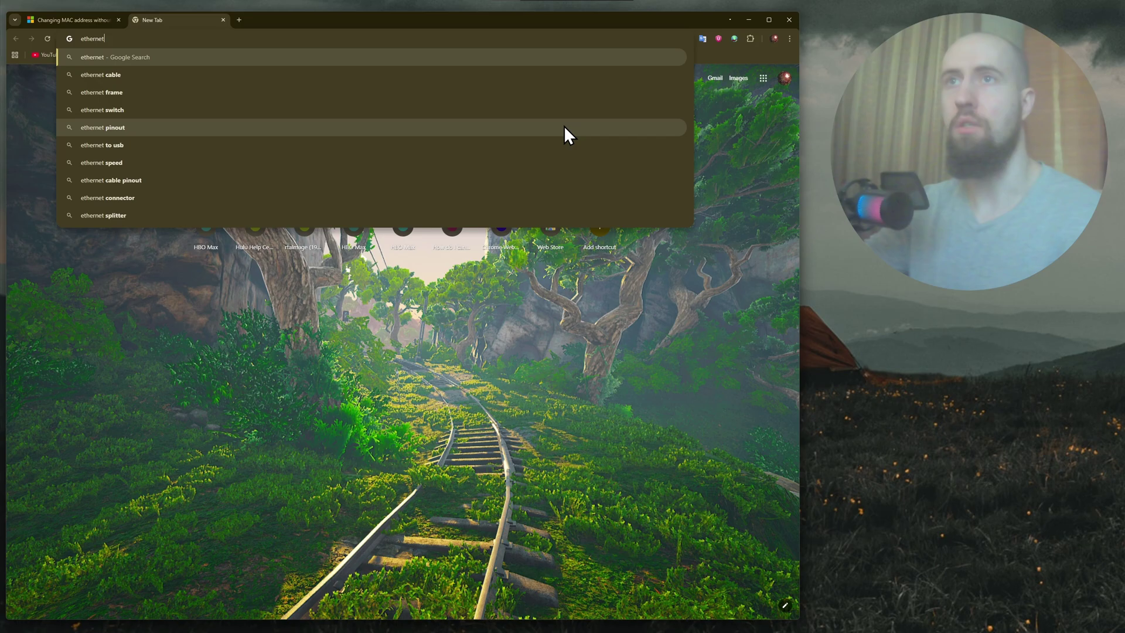
key("Up")
key("Up")
key("Down")
key("Down")
key("Down")
key("Down")
key("Up")
key("Return")
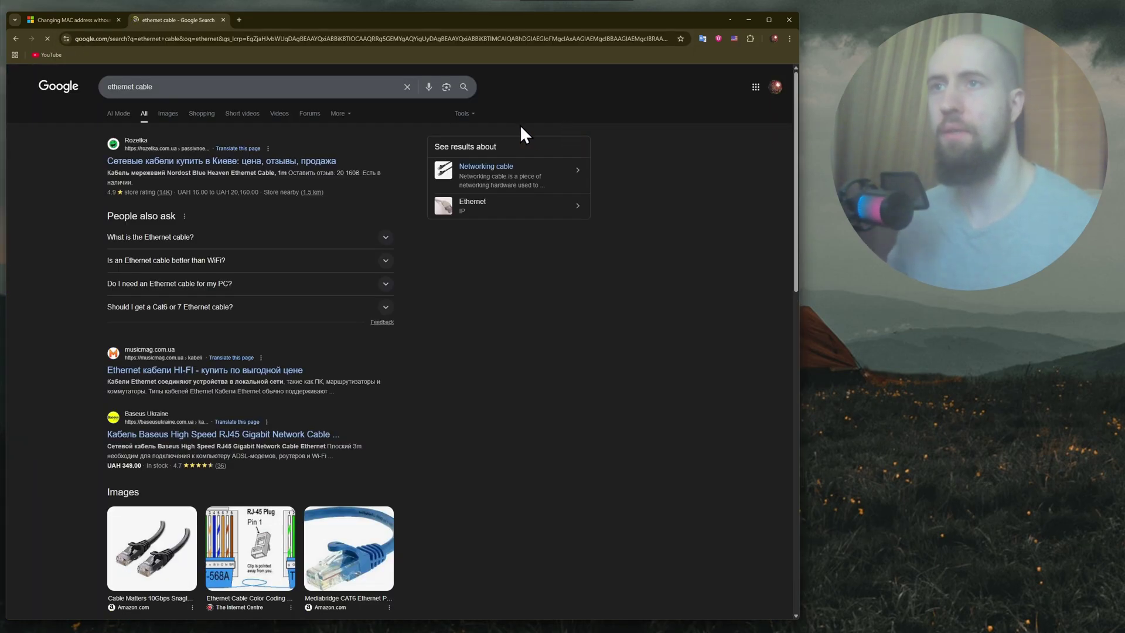
- Show image results and preview the yellow Comms Express cable
left_click(174, 116)
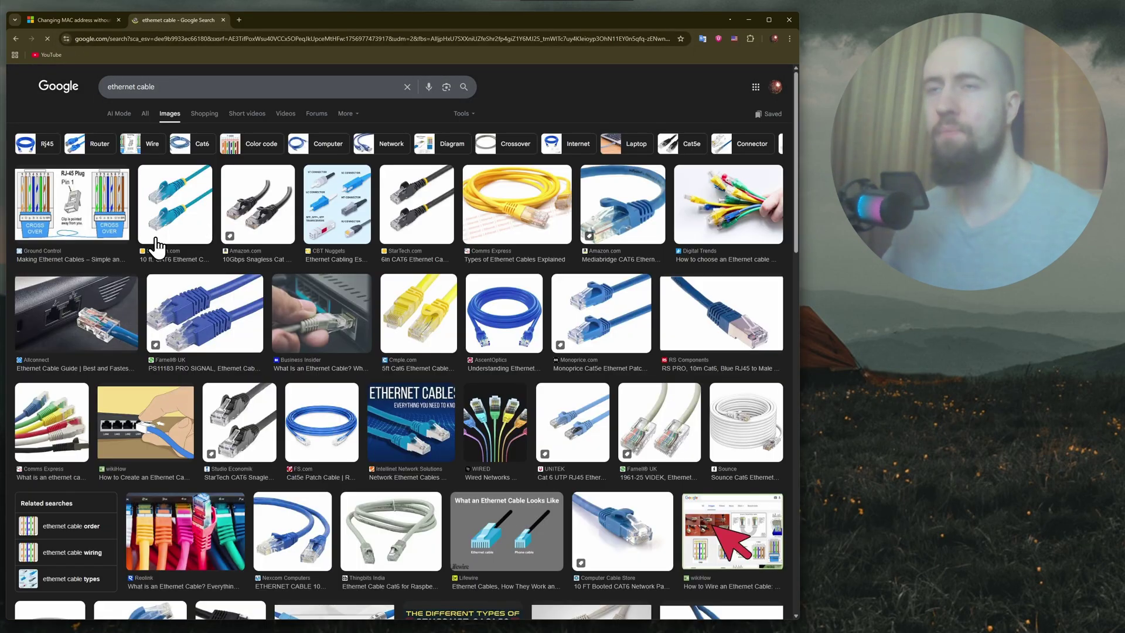
left_click(179, 229)
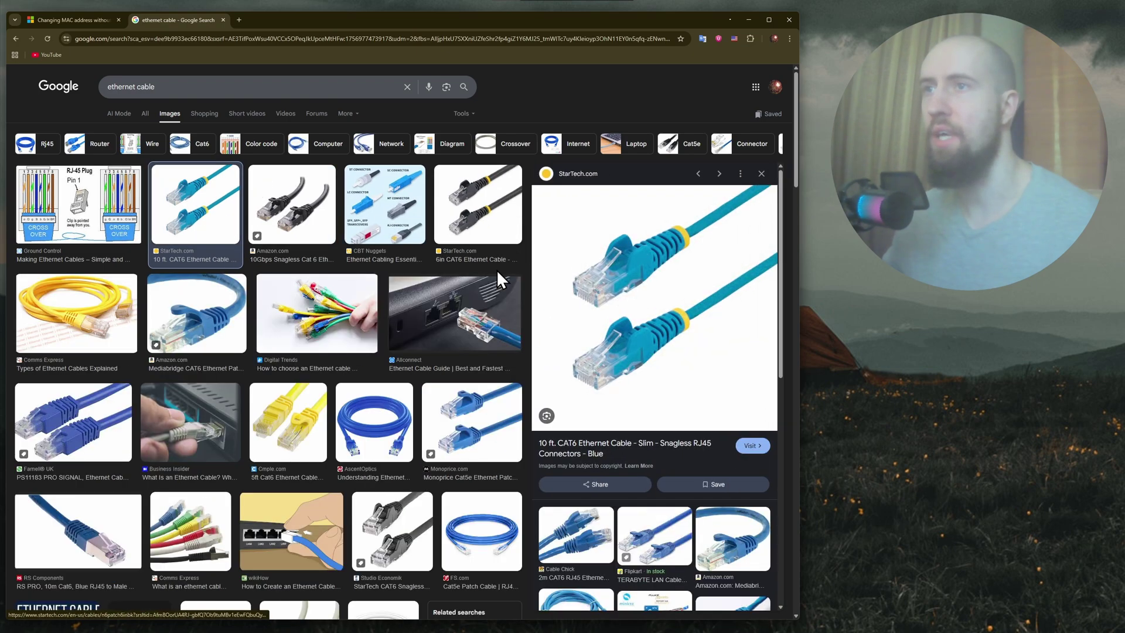
left_click(121, 328)
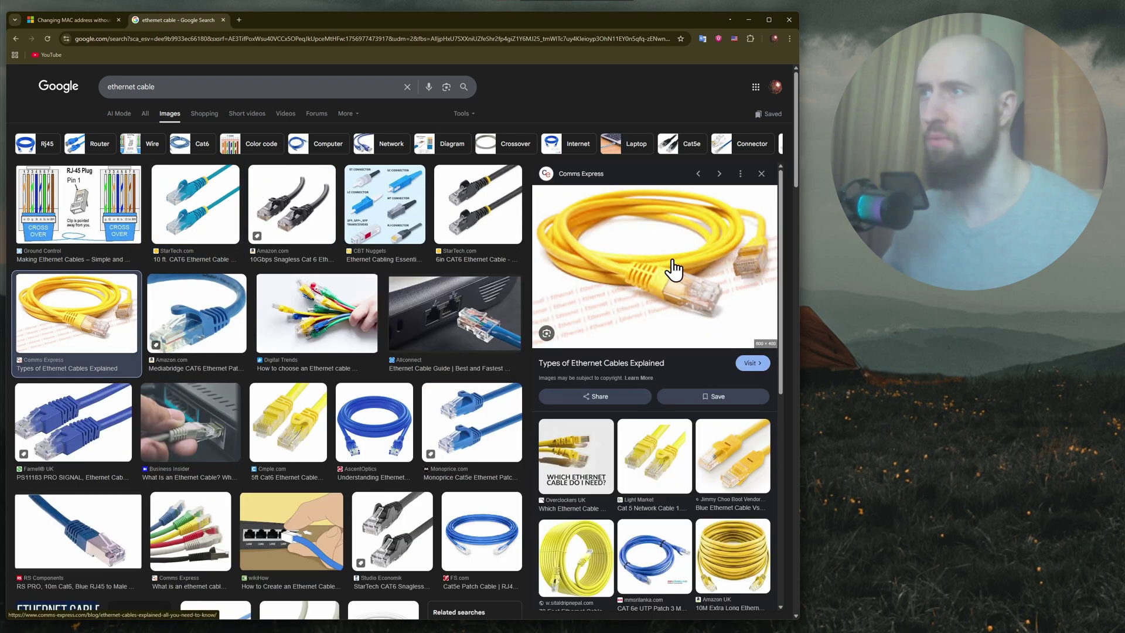